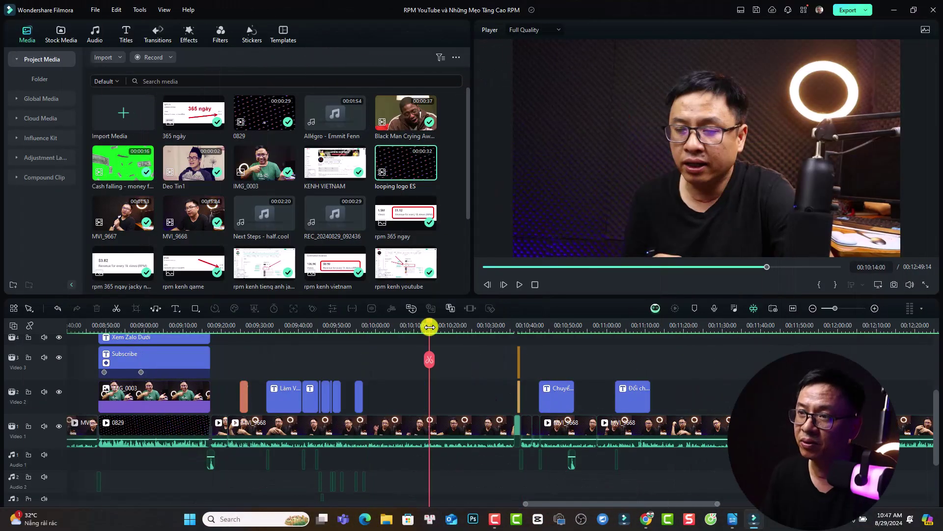
Review playback between about 10:06 and 10:27, stopping at the current frame.
{"action": "left_click", "coordinate": [401, 325]}
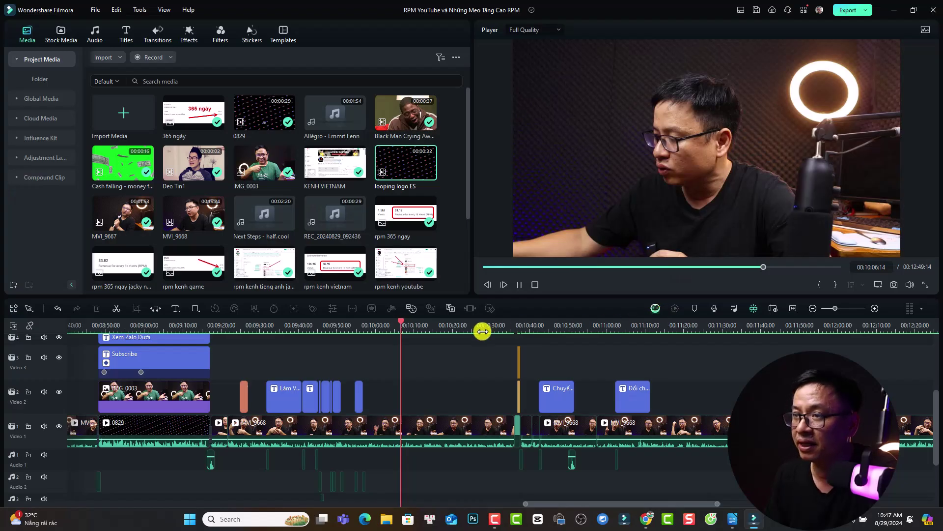
{"action": "left_click", "coordinate": [482, 331]}
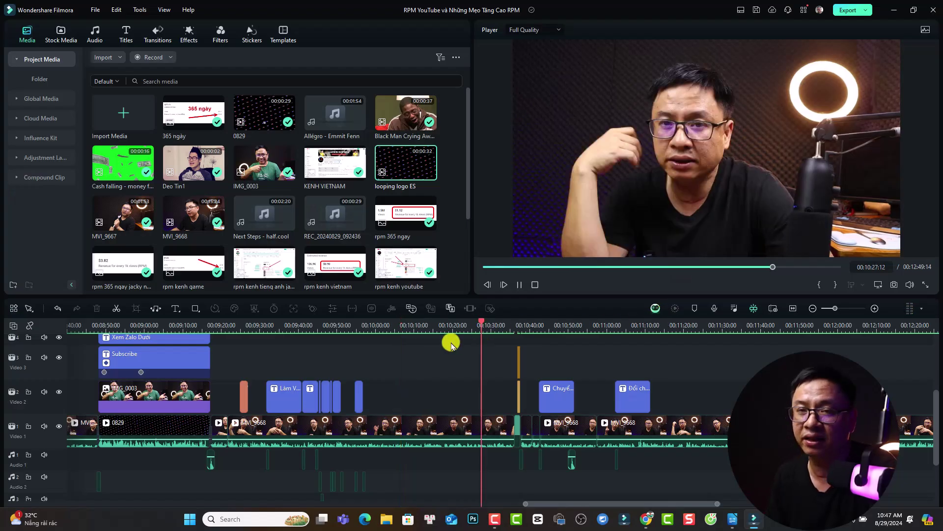
{"action": "key", "text": "space"}
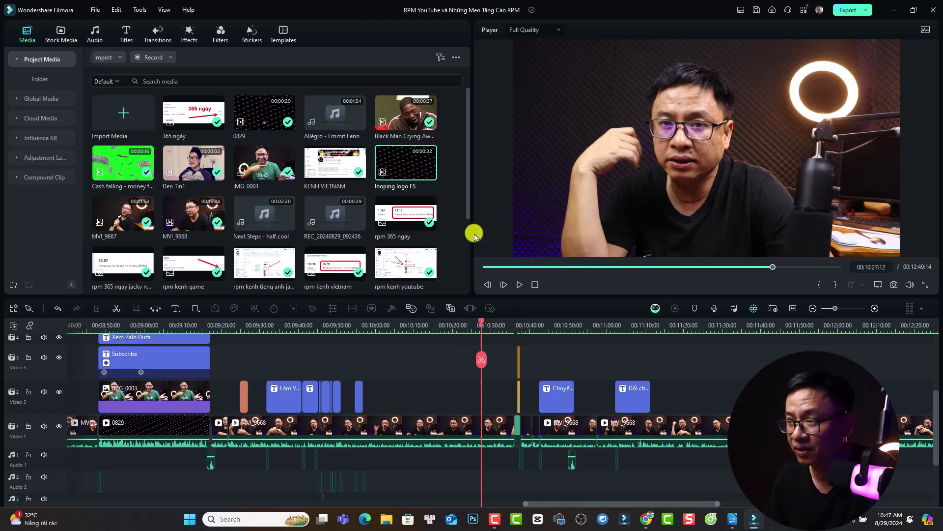
Put the looping logo ES clip on a new Video 4 track, save, and close the editor.
{"action": "left_click_drag", "start_coordinate": [400, 176], "coordinate": [375, 347]}
{"action": "left_click", "coordinate": [402, 326]}
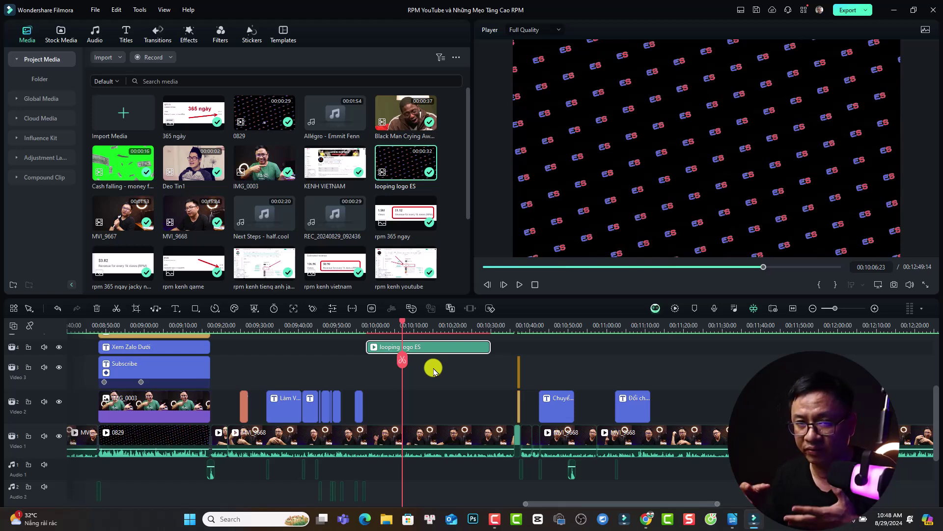
{"action": "key", "text": "ctrl+s"}
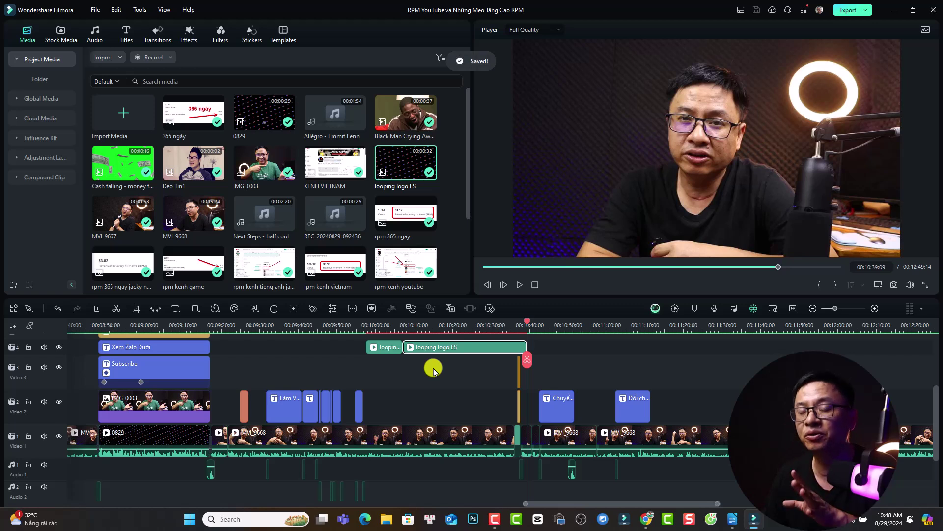
{"action": "left_click", "coordinate": [933, 11]}
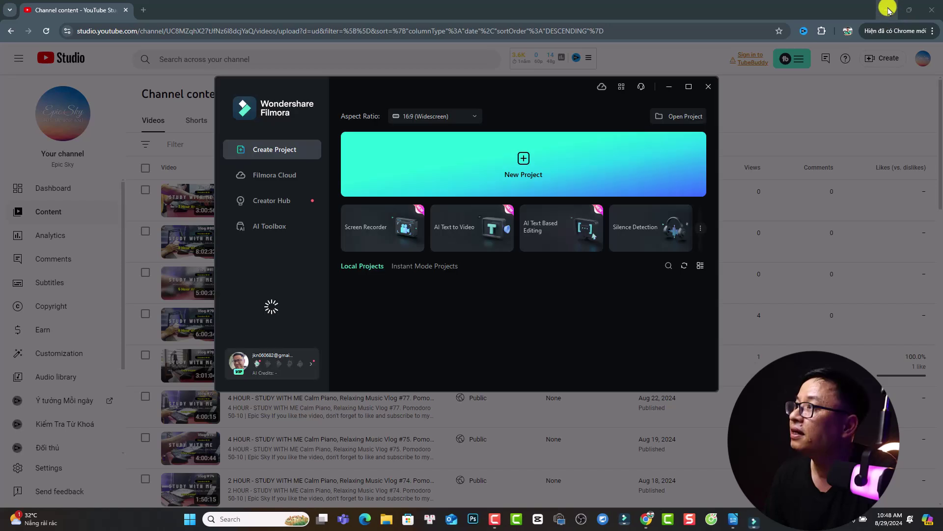
{"action": "left_click", "coordinate": [887, 11]}
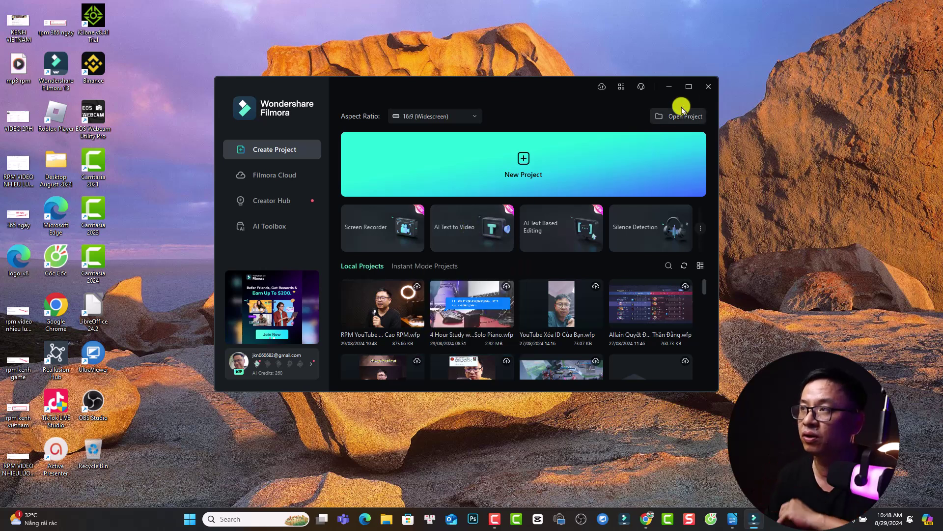
Quit the Filmora start window and relaunch Filmora 13 from the desktop icon.
{"action": "left_click", "coordinate": [707, 86]}
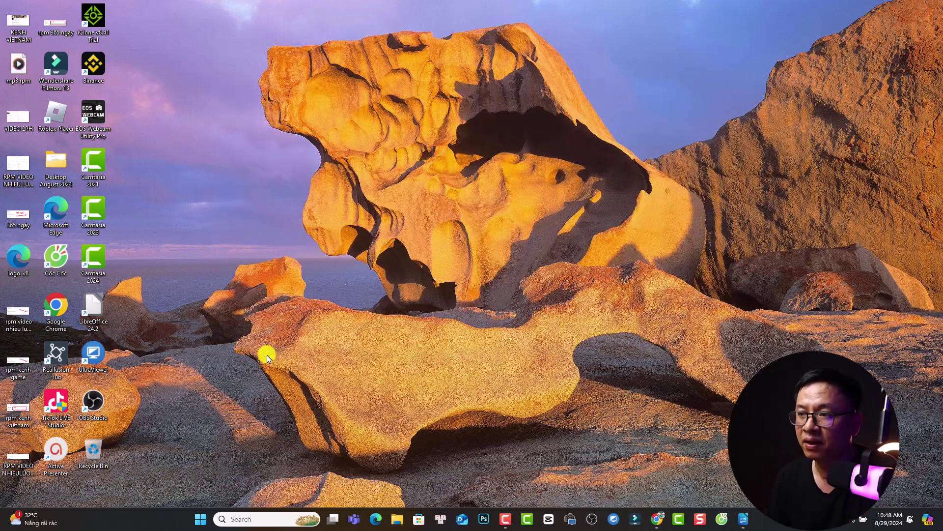
{"action": "double_click", "coordinate": [60, 74]}
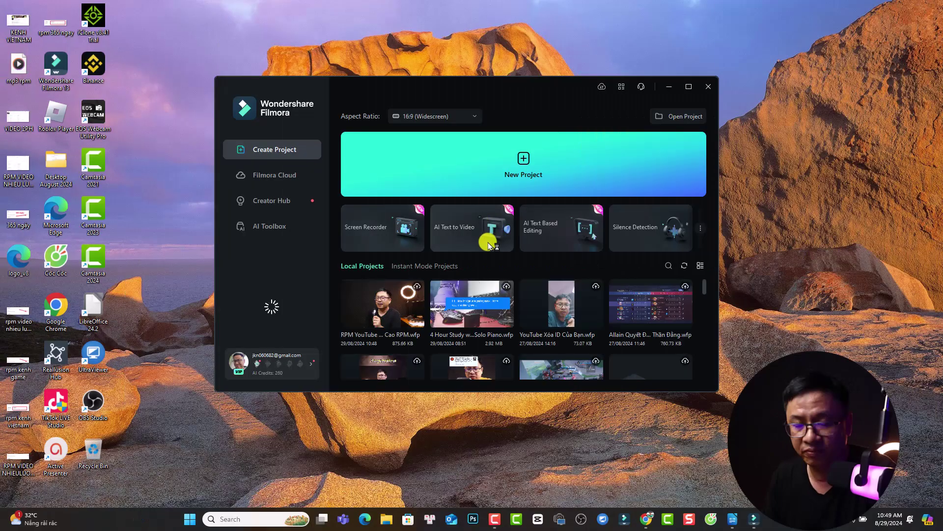
Reopen the RPM YouTube project, dismiss the update notice, and test playback from 00:04:16:15.
{"action": "left_click", "coordinate": [366, 315]}
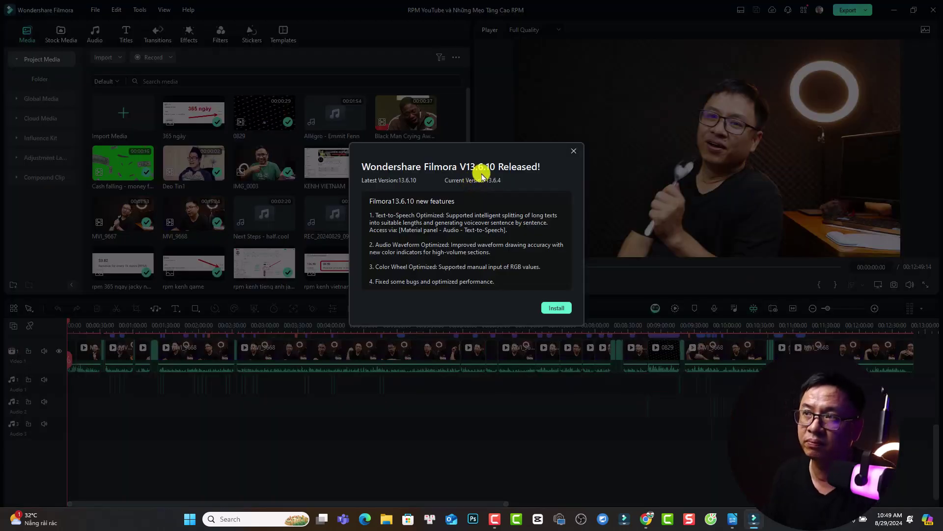
{"action": "left_click", "coordinate": [574, 153]}
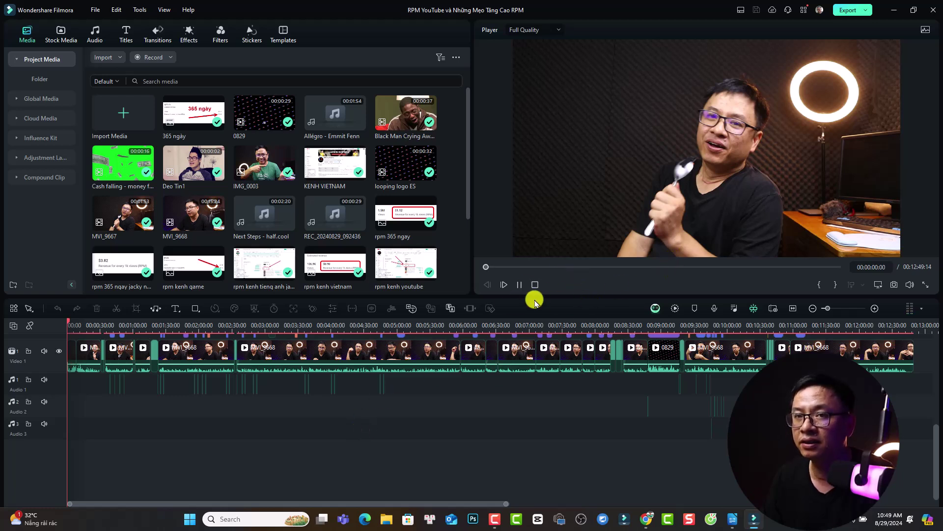
{"action": "left_click", "coordinate": [350, 323]}
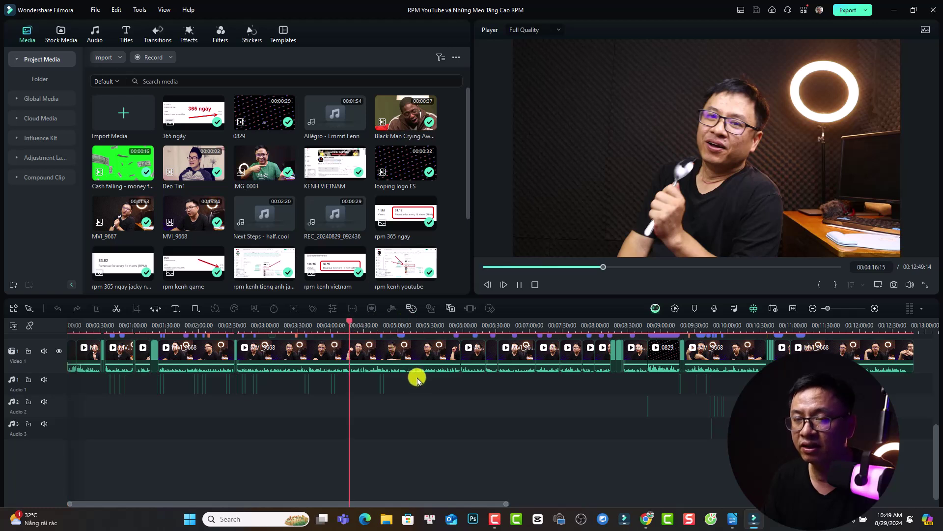
{"action": "key", "text": "space"}
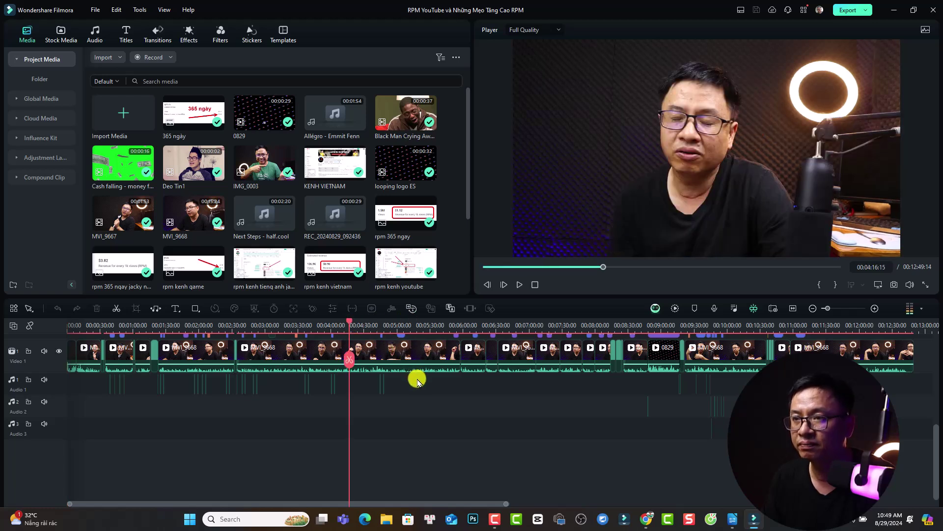
{"action": "key", "text": "space"}
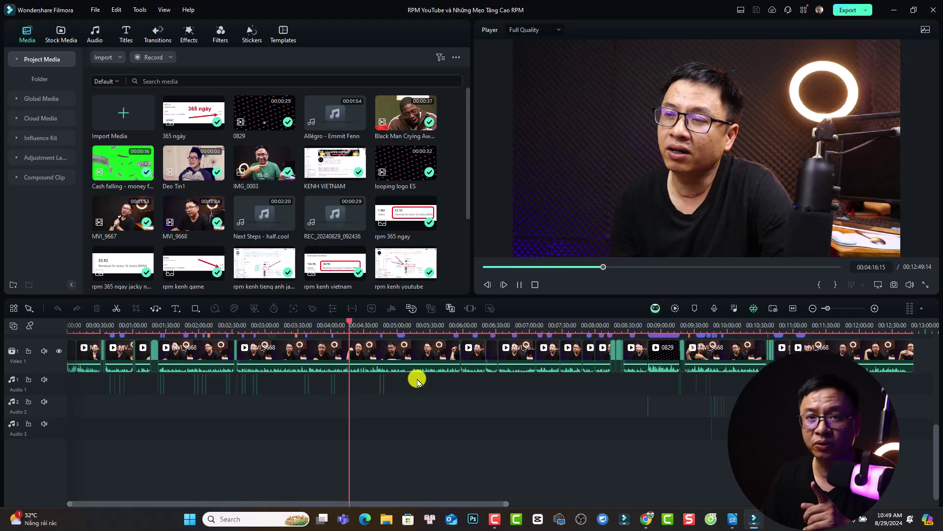
Set the player to 1/2 Quality and move the playhead to about 00:02:02.
{"action": "left_click", "coordinate": [535, 30]}
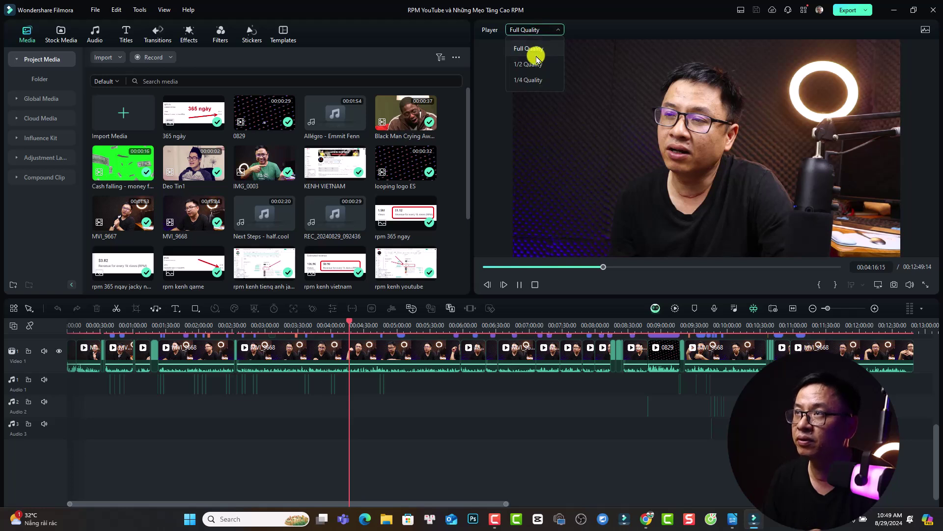
{"action": "left_click", "coordinate": [533, 65]}
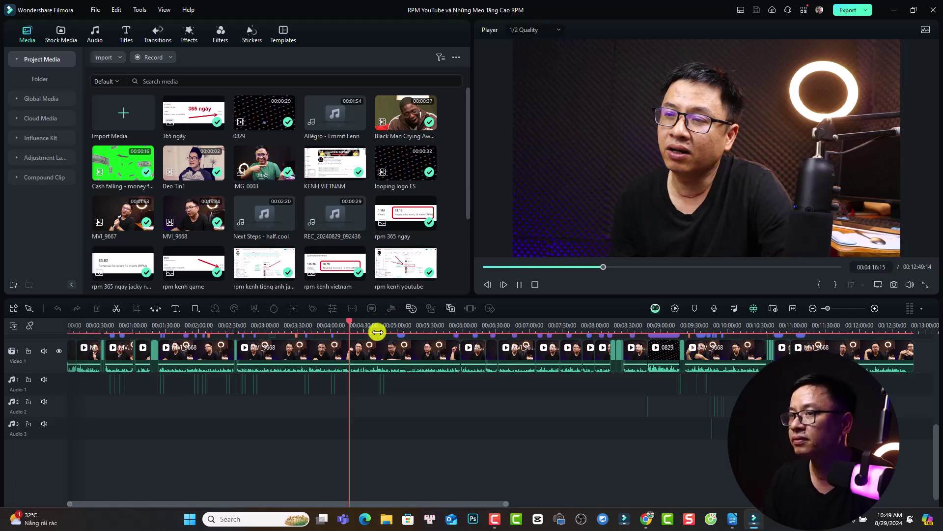
{"action": "left_click", "coordinate": [202, 328]}
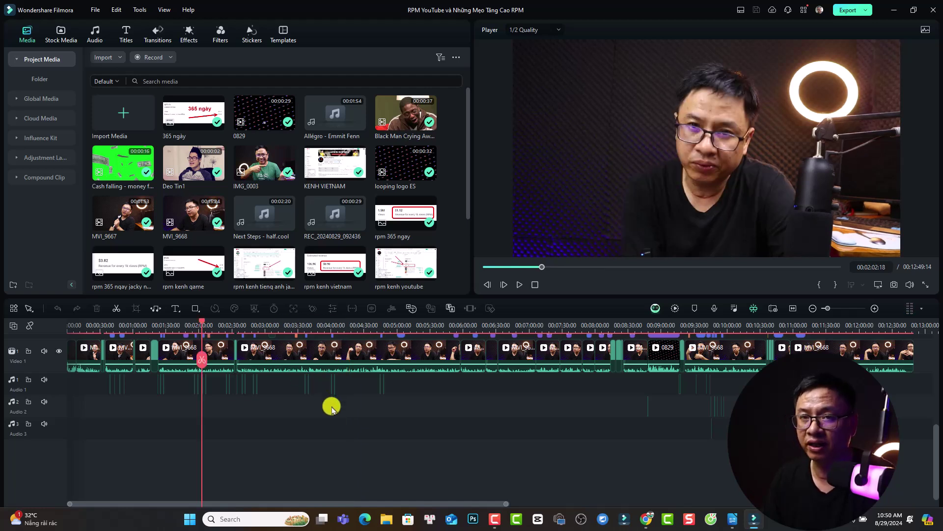
{"action": "left_click", "coordinate": [675, 309]}
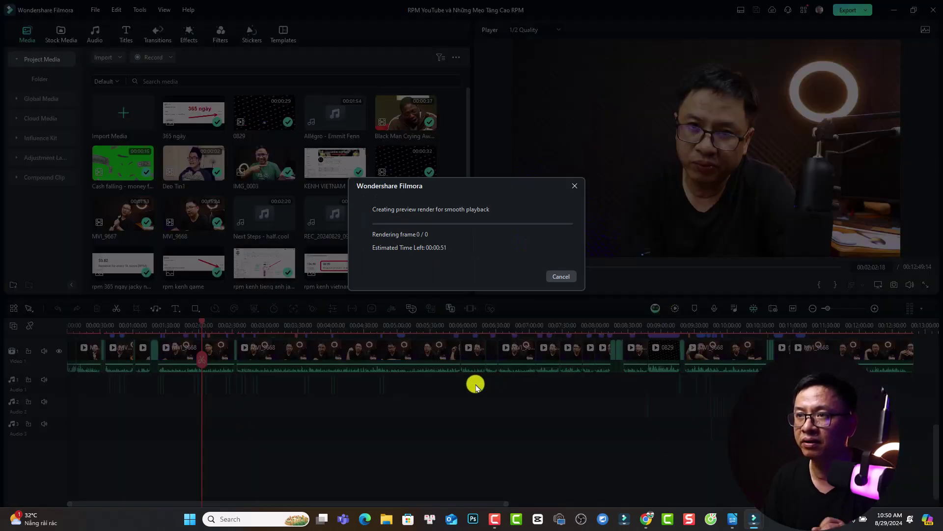
{"action": "left_click", "coordinate": [560, 276]}
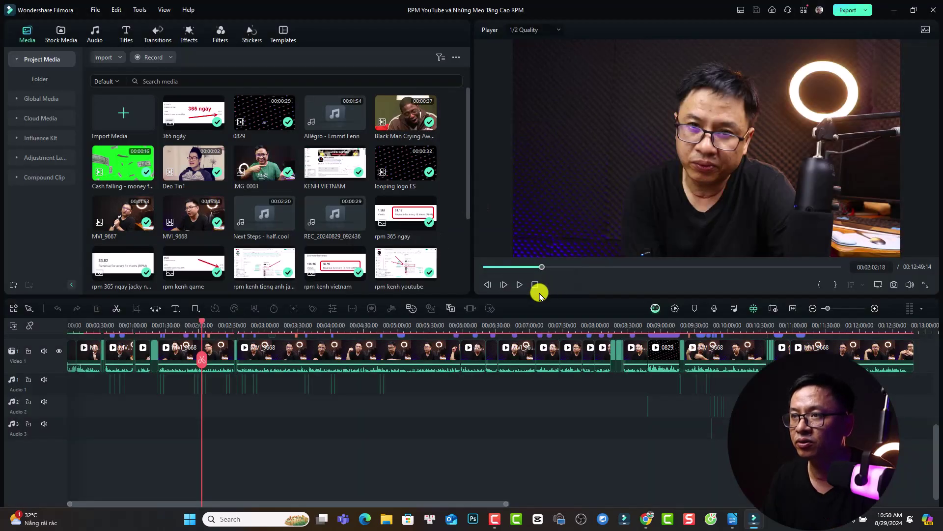
{"action": "left_click", "coordinate": [68, 326]}
Zoom the timeline out across the full ruler.
{"action": "left_click_drag", "start_coordinate": [108, 323], "coordinate": [645, 318]}
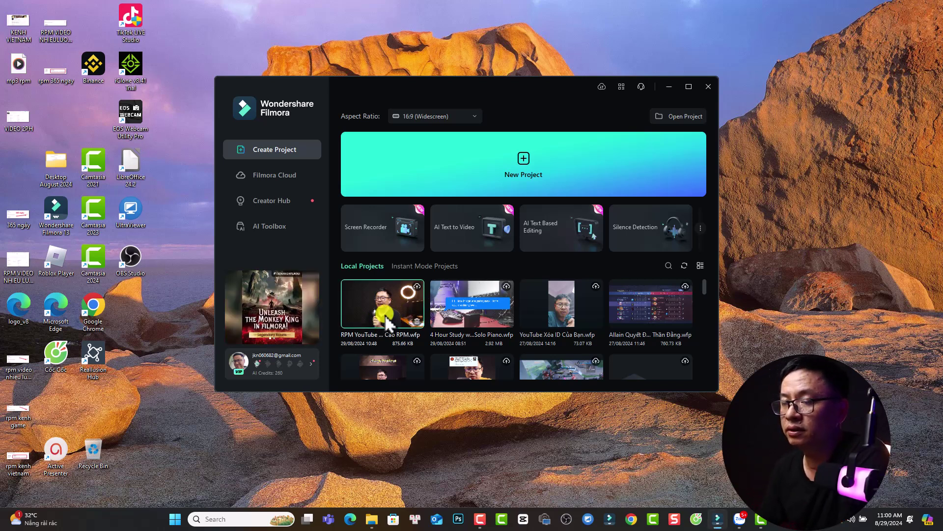
Open the RPM YouTube project from Local Projects and scroll up through its tracks.
{"action": "left_click", "coordinate": [386, 318]}
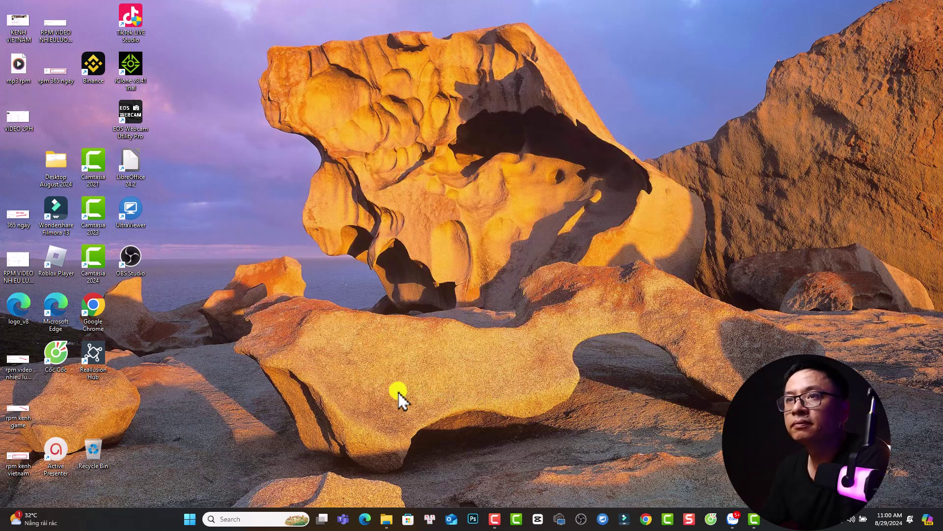
{"action": "scroll", "coordinate": [270, 405], "scroll_direction": "up", "scroll_amount": 2}
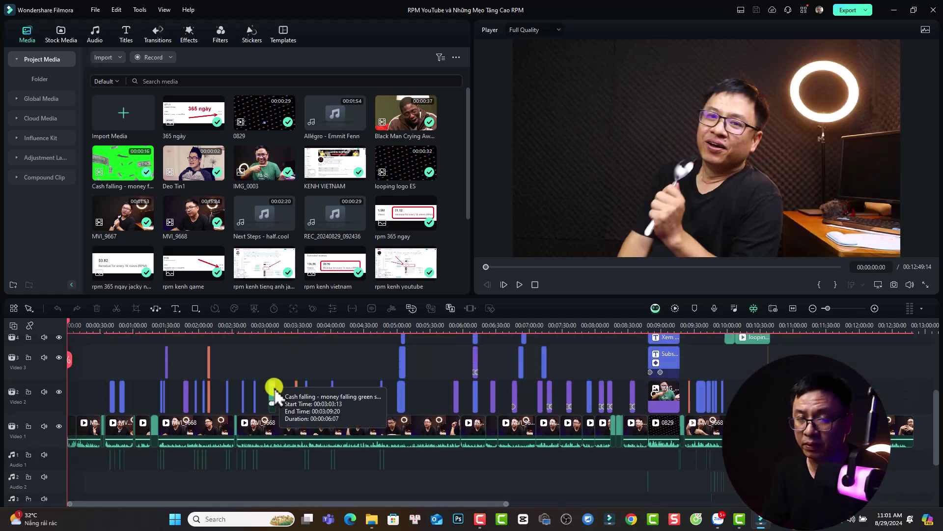
Play from the start, pause at 00:00:08:04, and open Task Manager to check memory.
{"action": "key", "text": "space"}
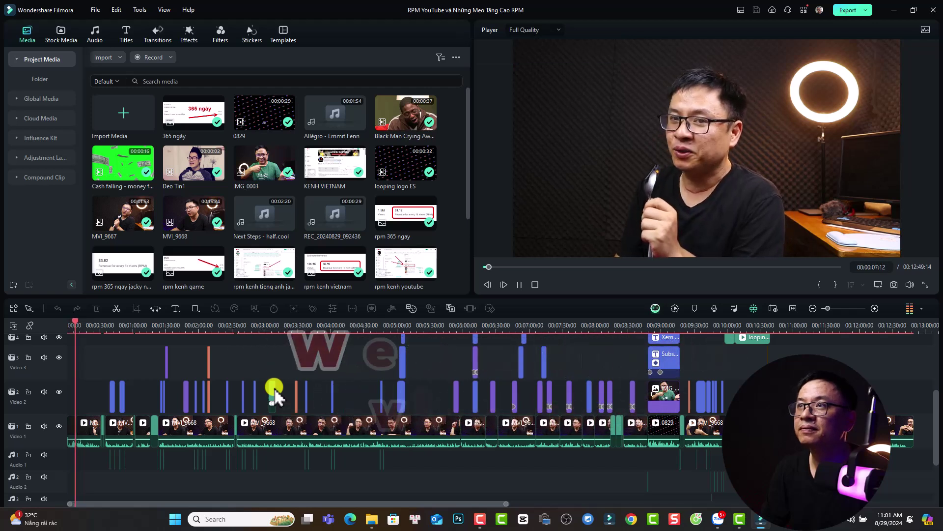
{"action": "key", "text": "space"}
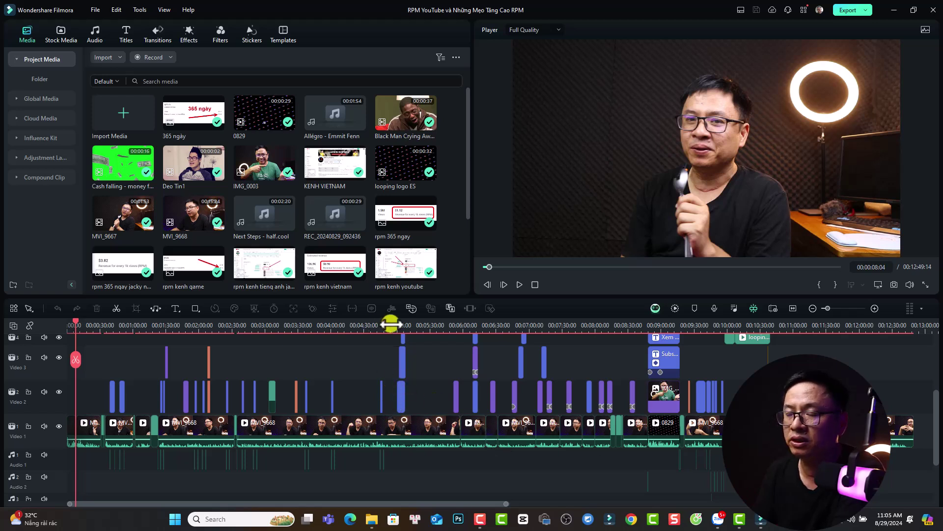
{"action": "key", "text": "ctrl+shift+Escape"}
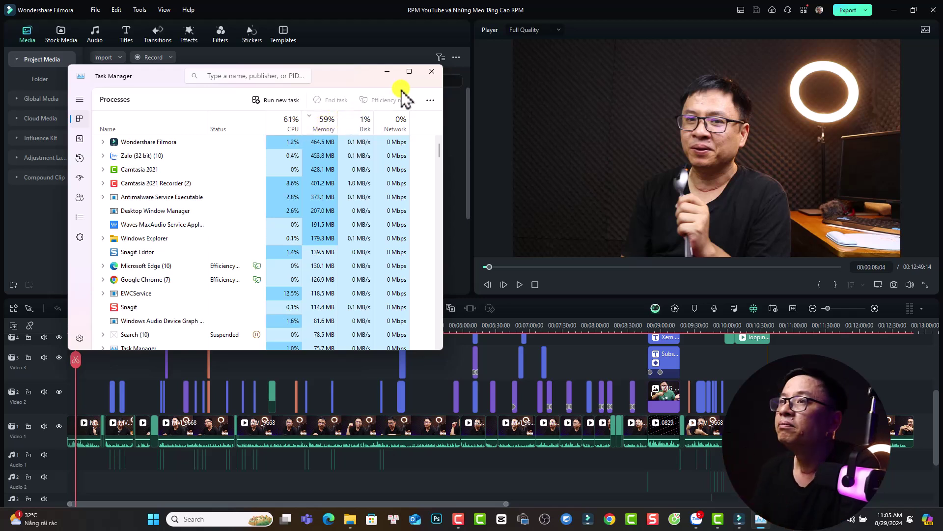
Close Task Manager to return to the paused Filmora project.
{"action": "left_click", "coordinate": [432, 72]}
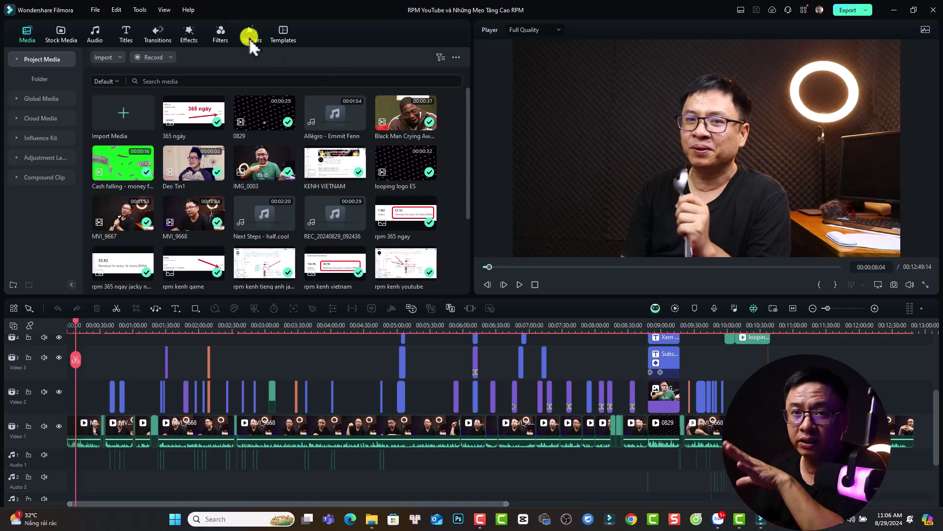
Run Help > Check for Update to look for a newer Filmora version.
{"action": "left_click", "coordinate": [188, 10]}
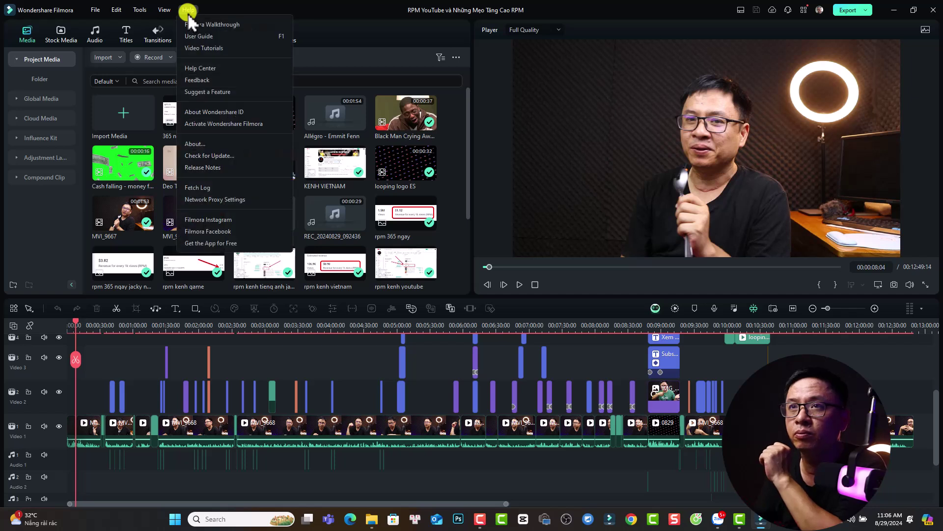
{"action": "left_click", "coordinate": [203, 156]}
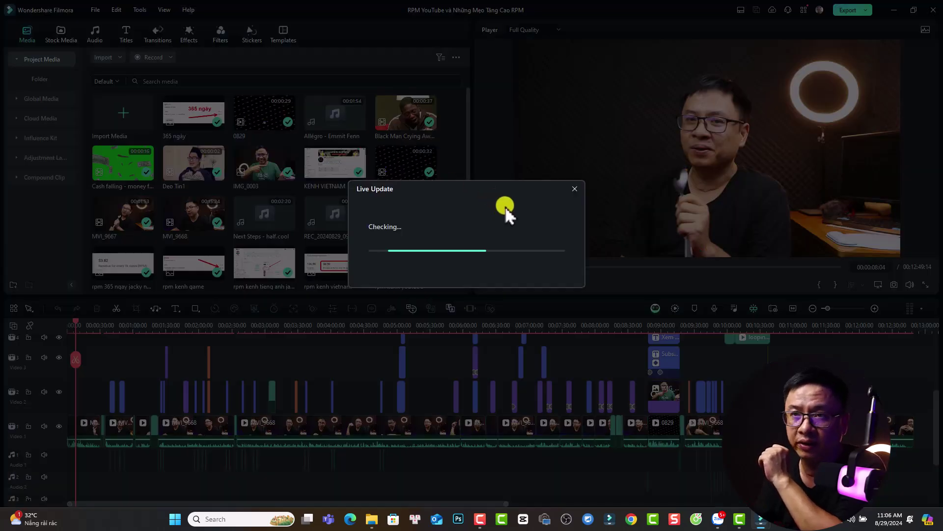